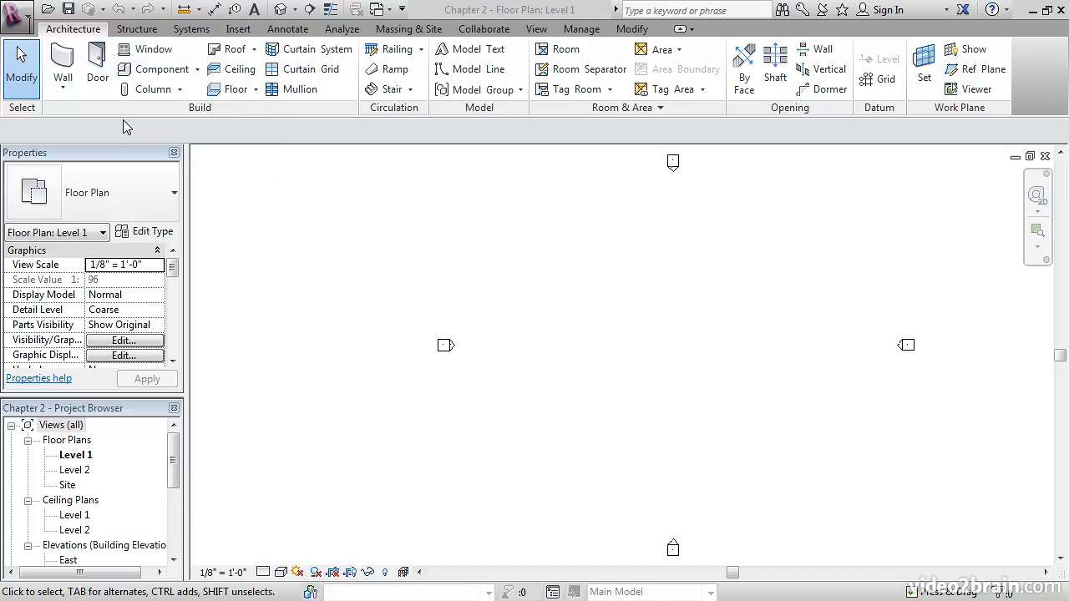
- Review the available structure, systems, insertion, annotation, analysis, massing and site, view, modification, management and collaboration commands
click(137, 34)
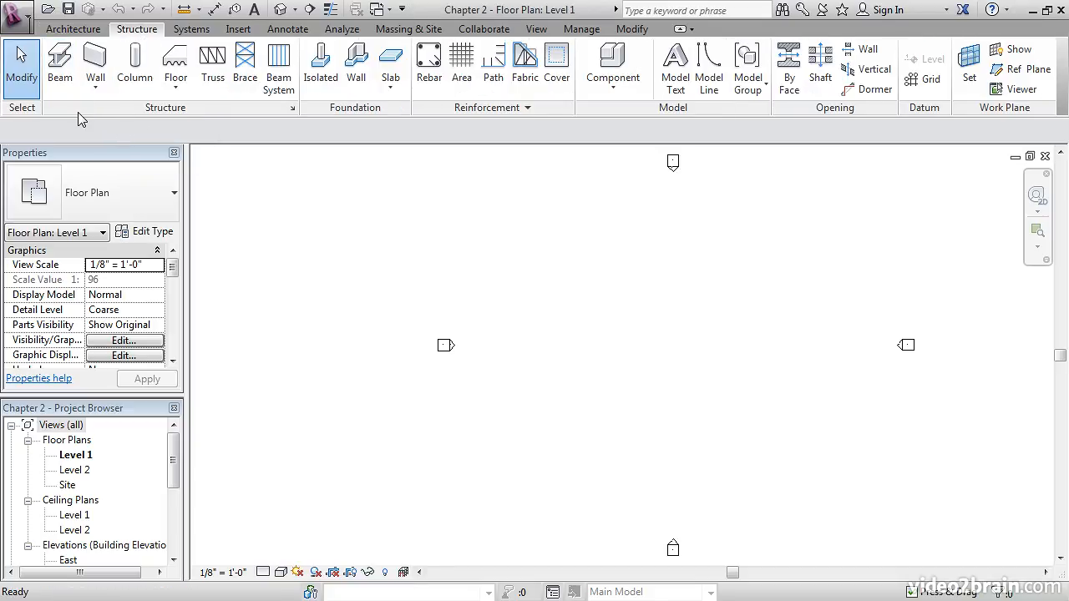
click(189, 33)
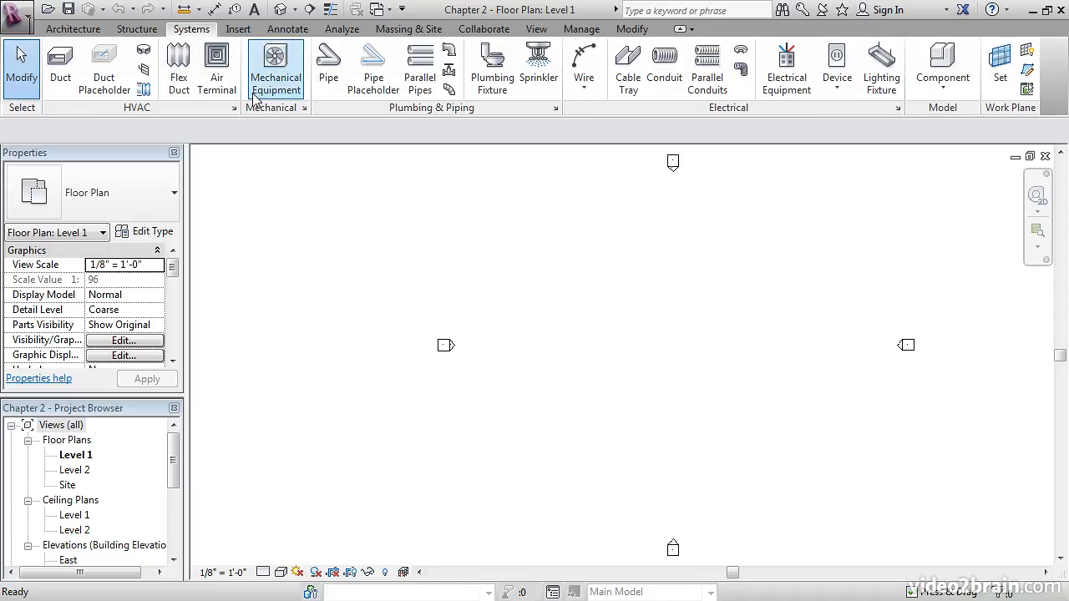
click(240, 31)
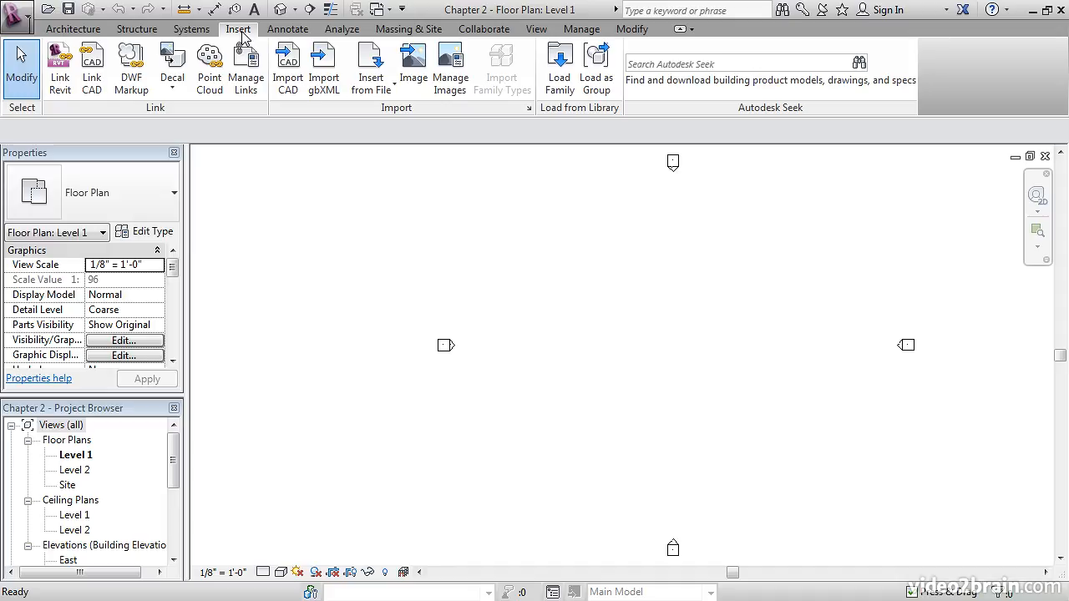
click(287, 29)
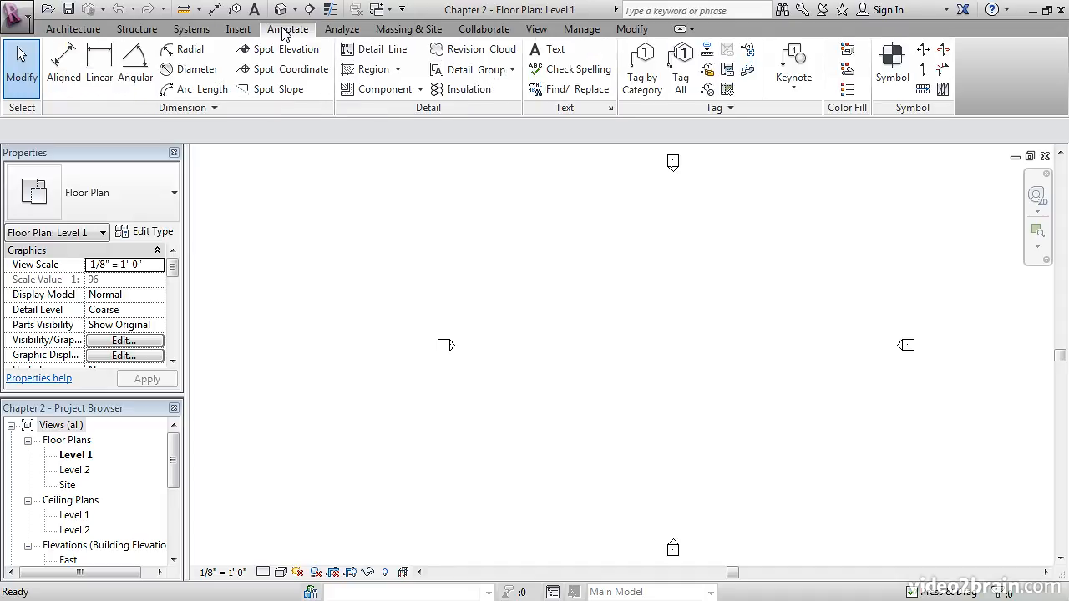
click(342, 30)
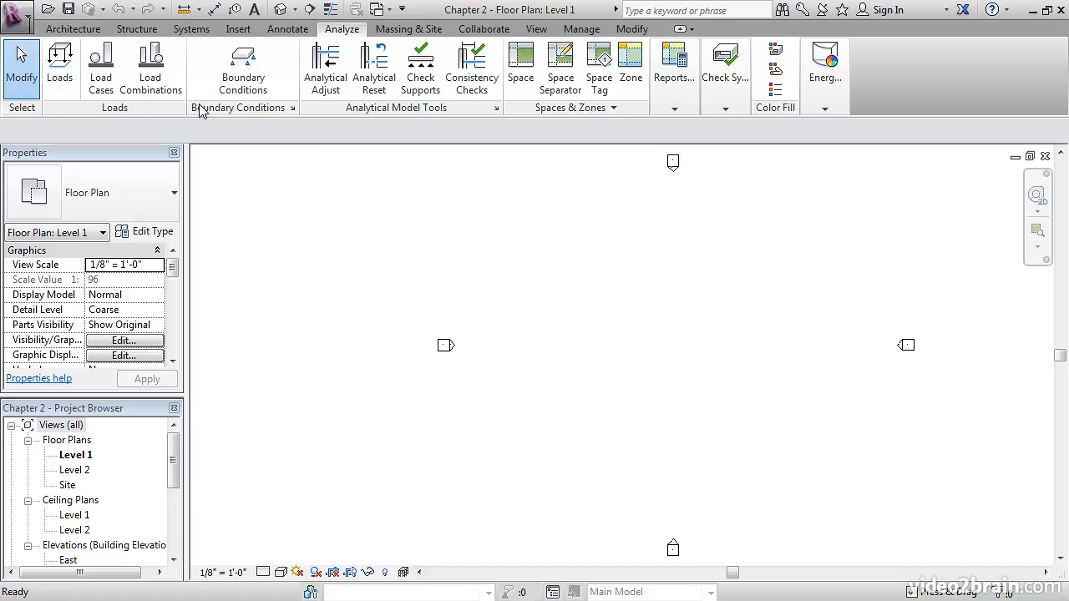
click(423, 32)
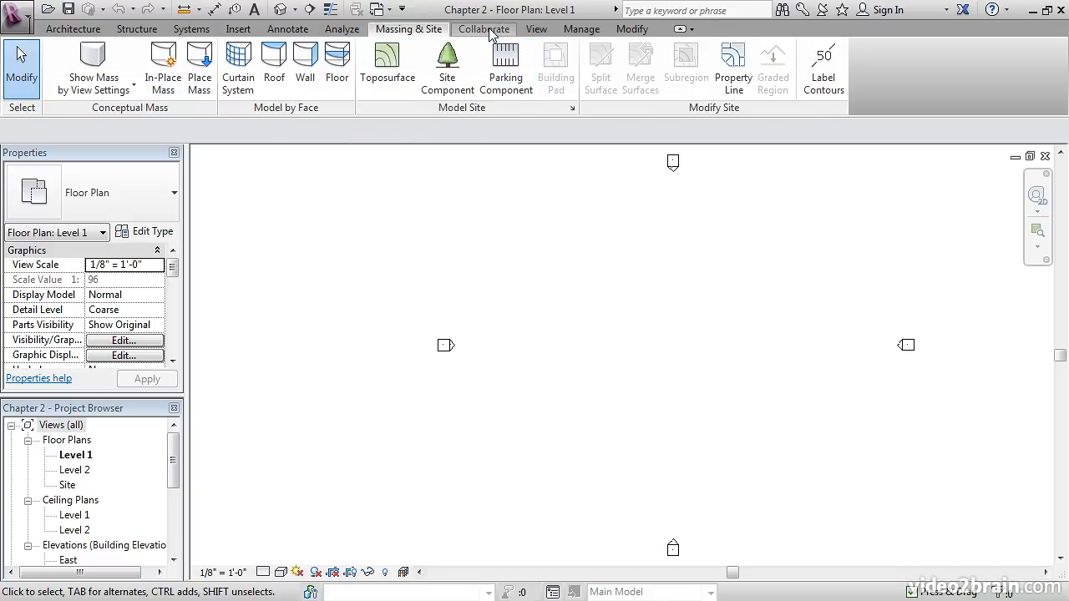
click(489, 30)
click(535, 30)
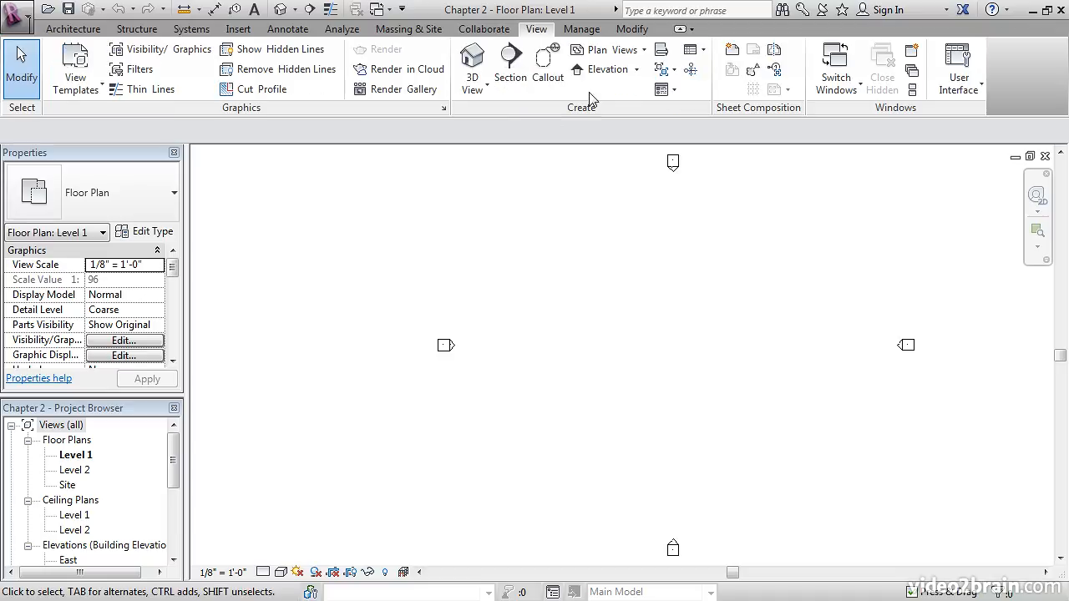
click(582, 30)
click(632, 30)
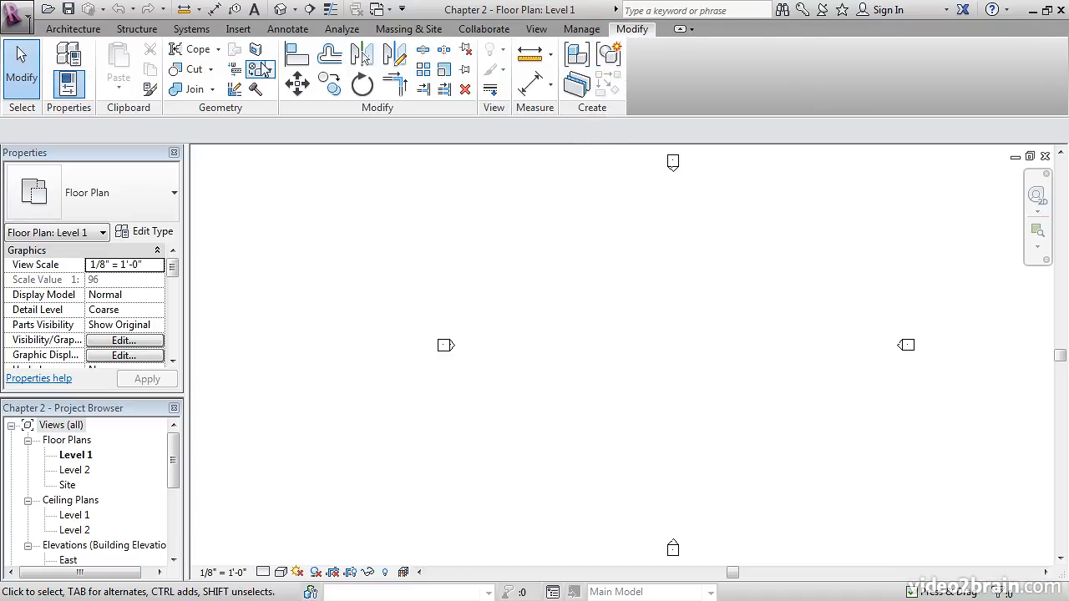
click(577, 31)
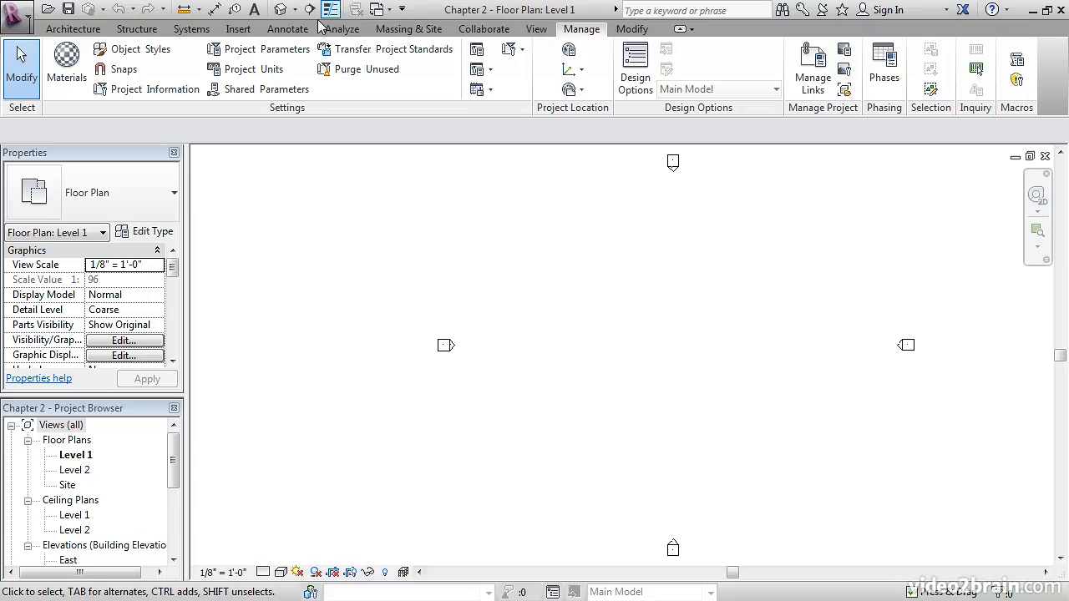
click(484, 28)
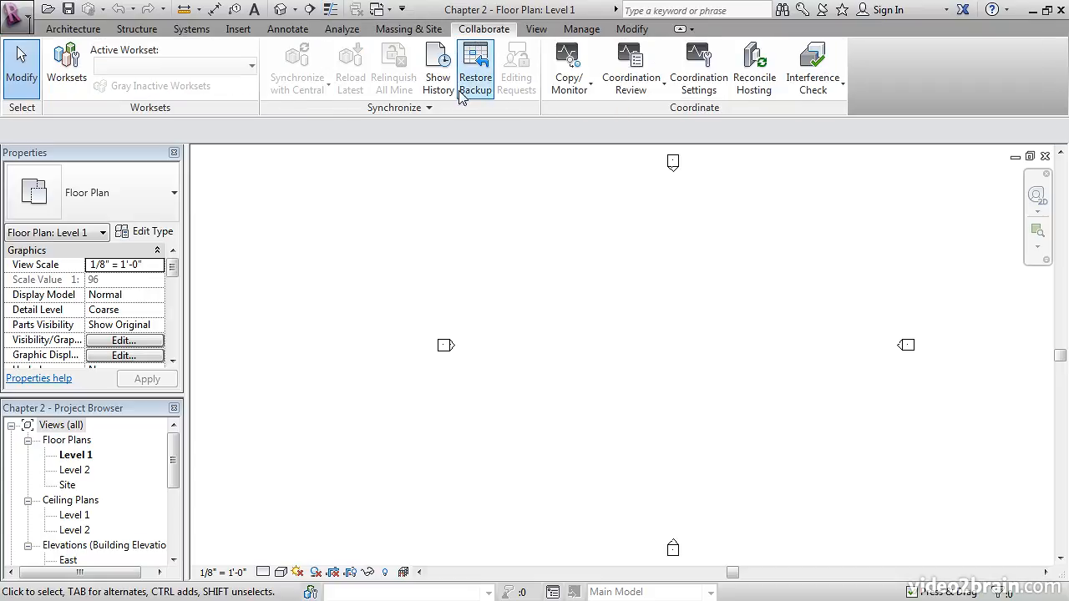
- Examine the option to add Restore Backup to the Quick Access Toolbar and the toolbar's customization list
right_click(478, 75)
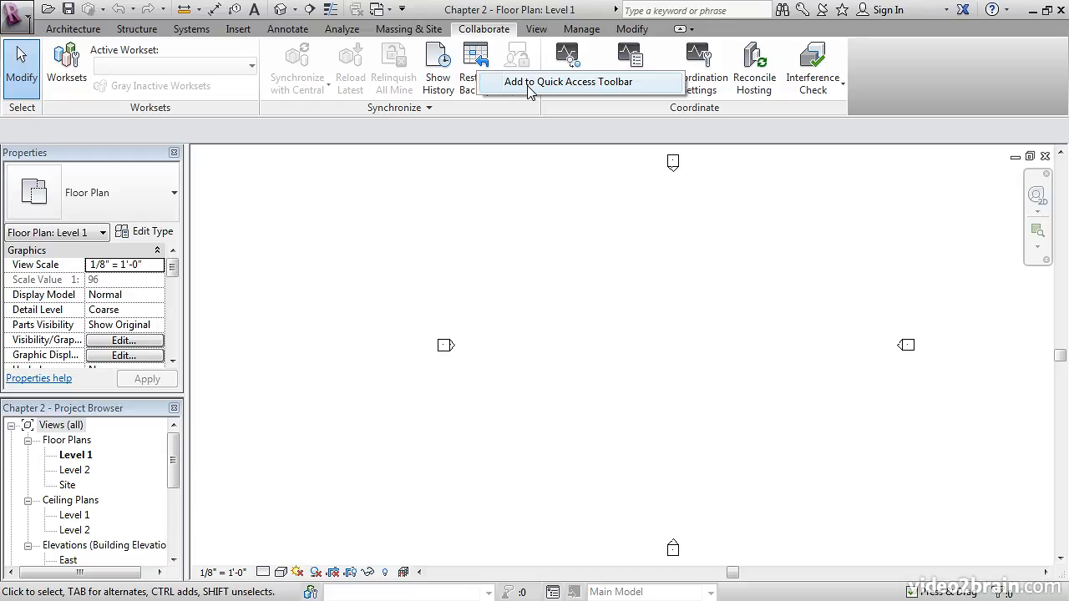
click(401, 10)
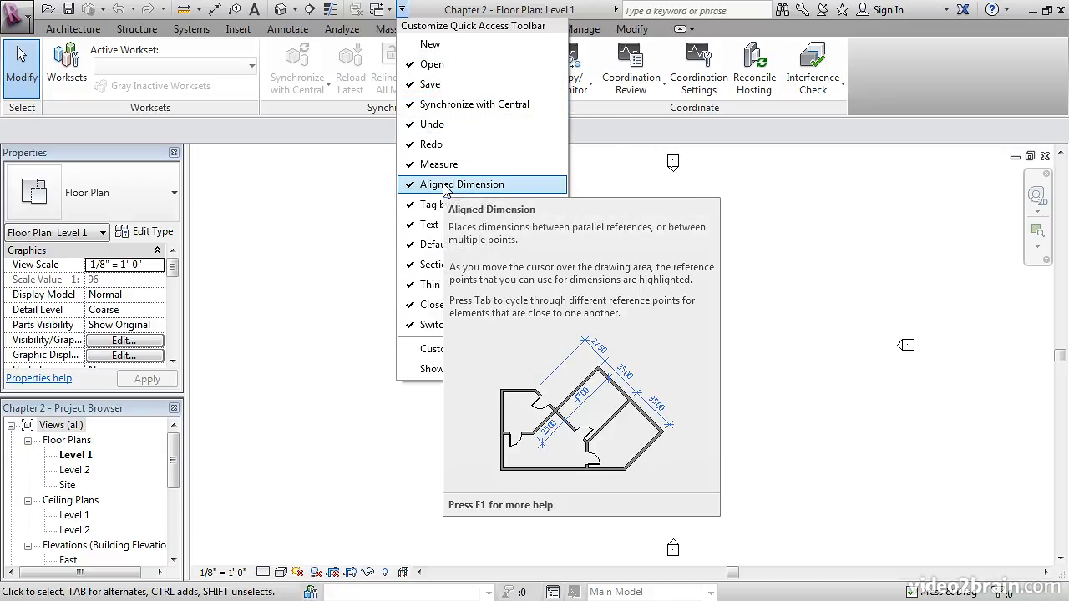
click(464, 12)
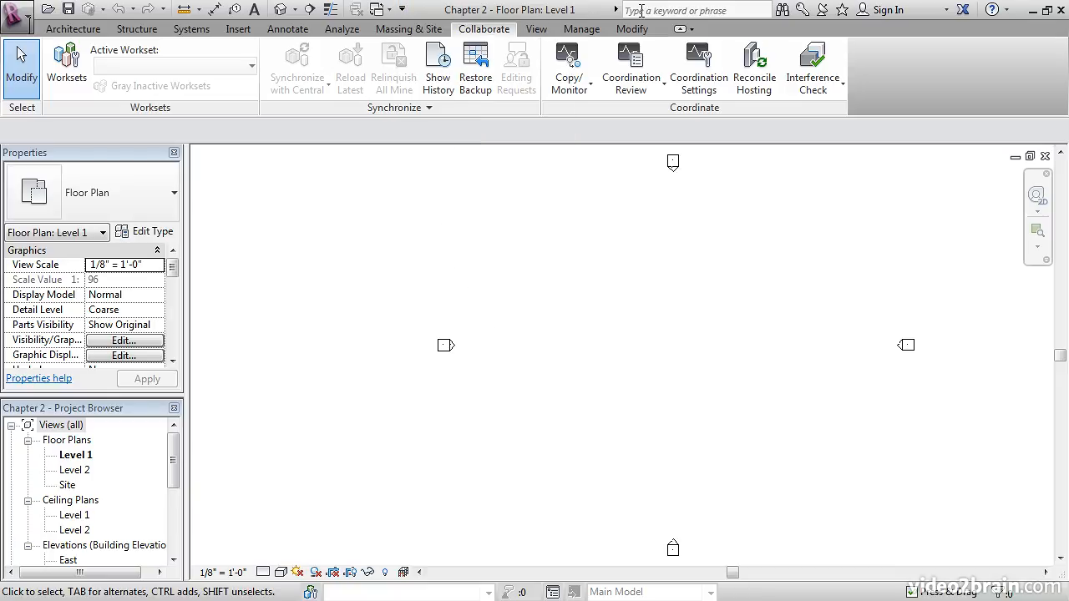
- View the Revit 2013 WikiHelp page and close it again
click(641, 10)
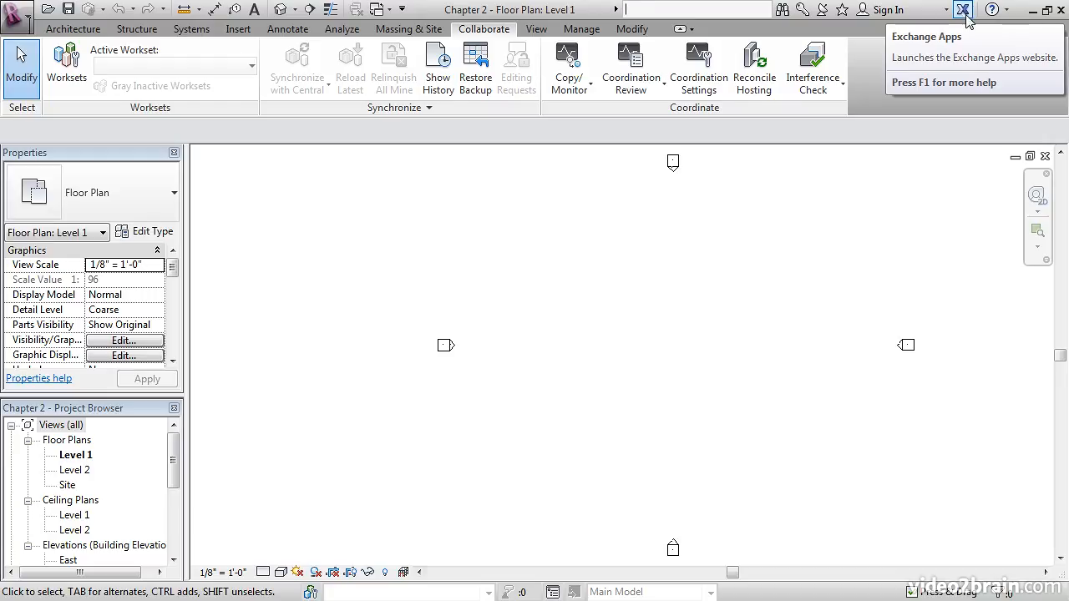
click(1007, 10)
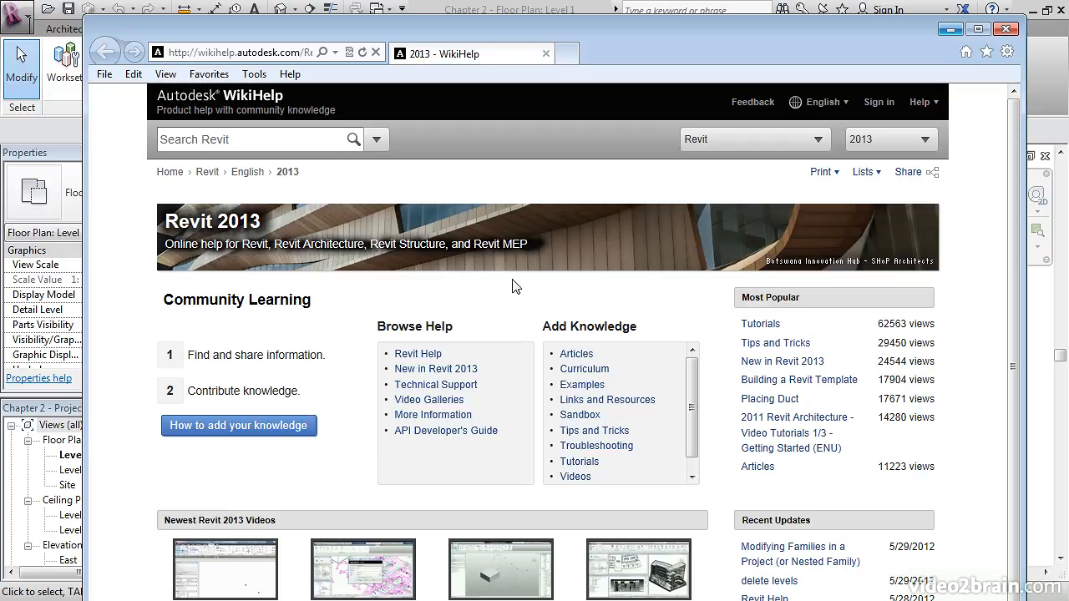
click(1008, 31)
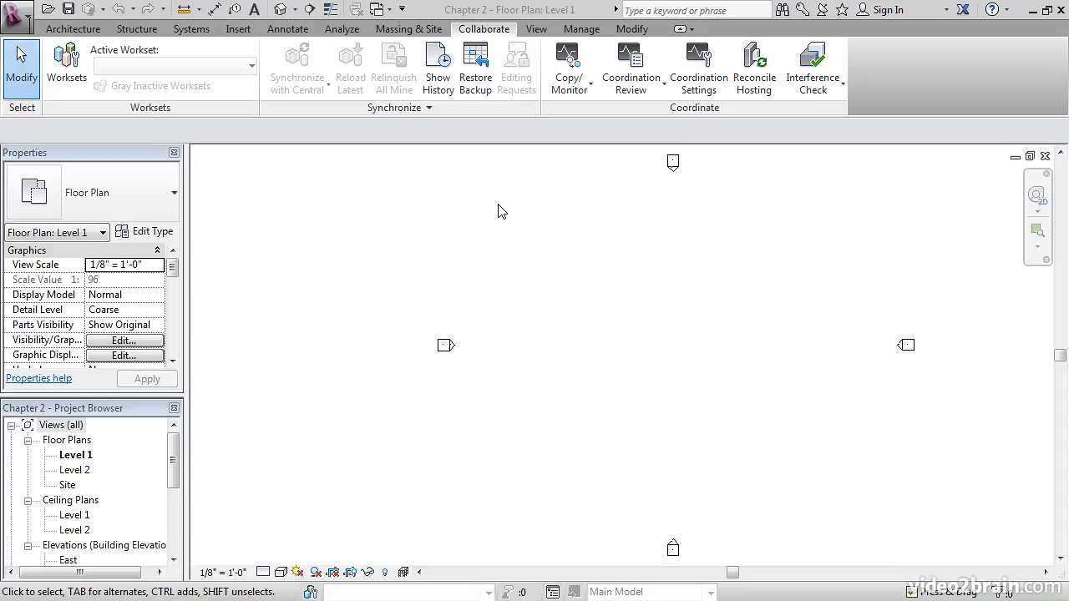
- Start the architectural Wall tool and choose the basic wall type Exterior - Brick and CMU on MTL. Stud
click(73, 31)
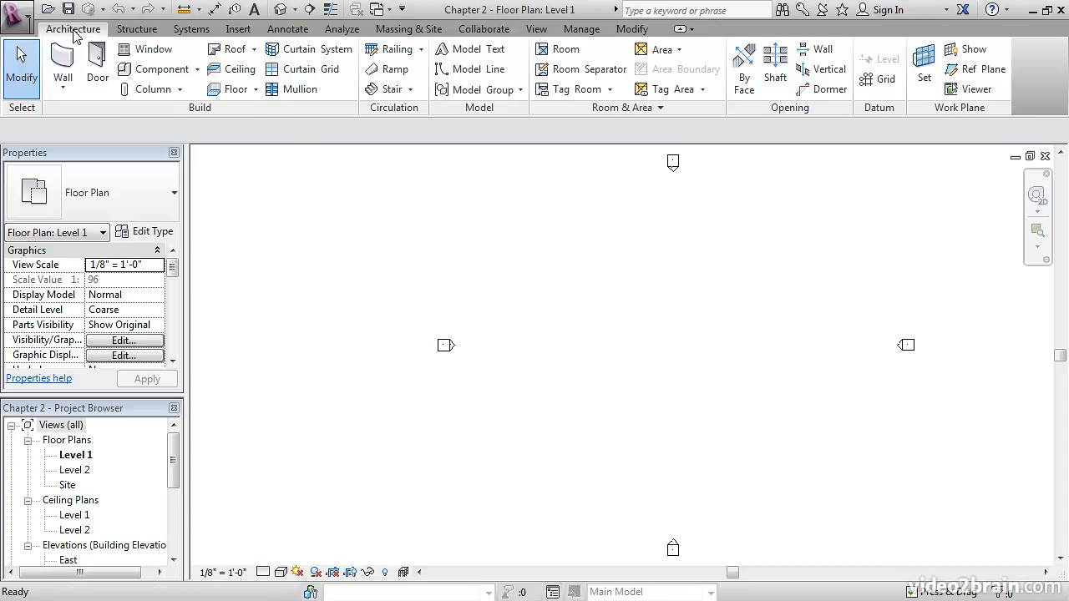
click(62, 60)
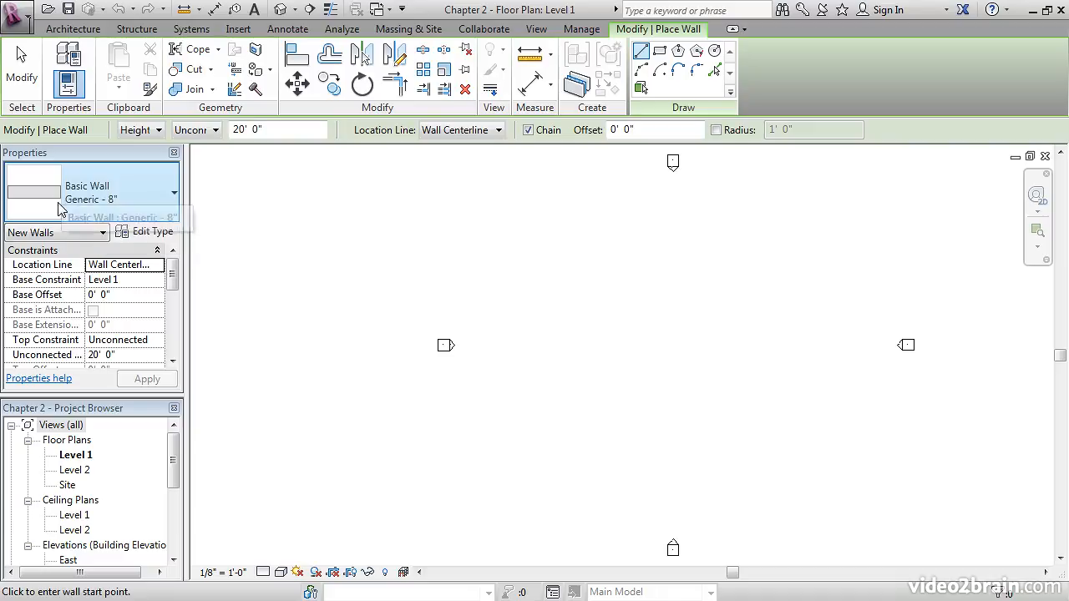
click(174, 195)
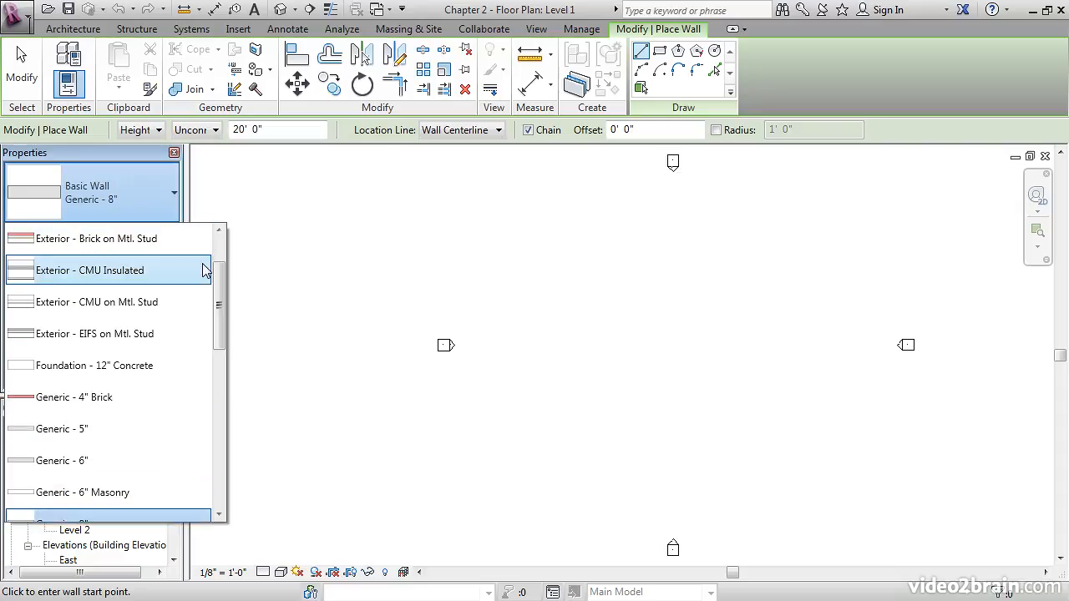
drag(220, 276, 222, 251)
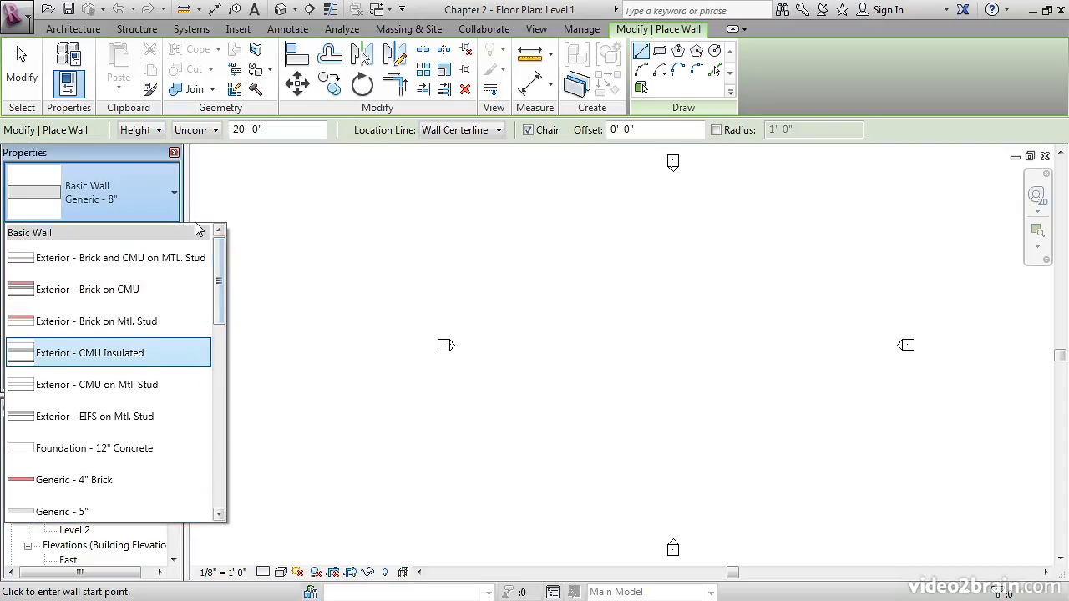
mouse_move(73, 263)
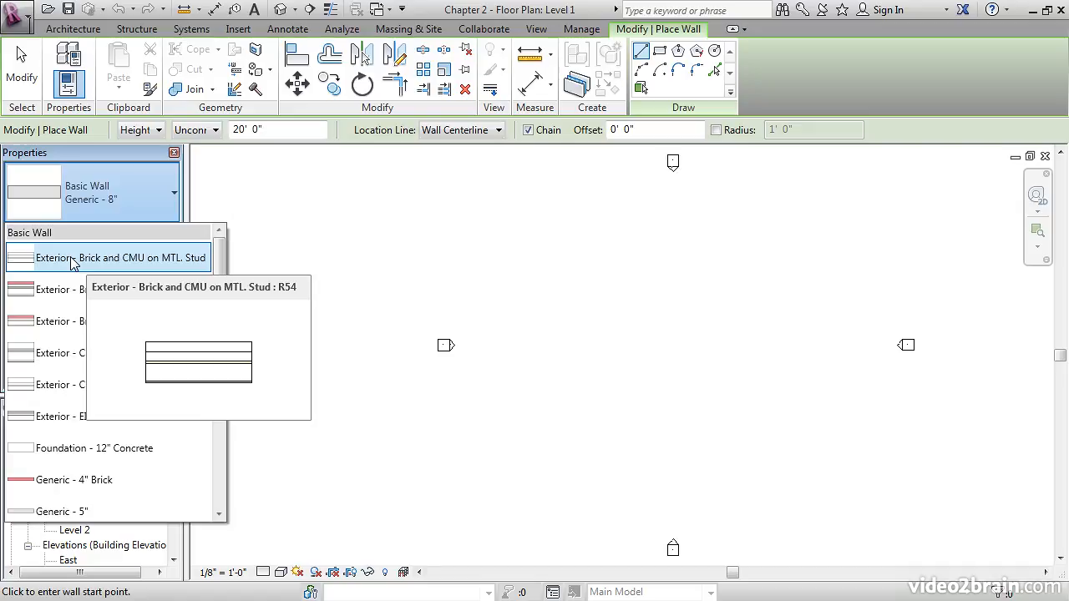
click(74, 260)
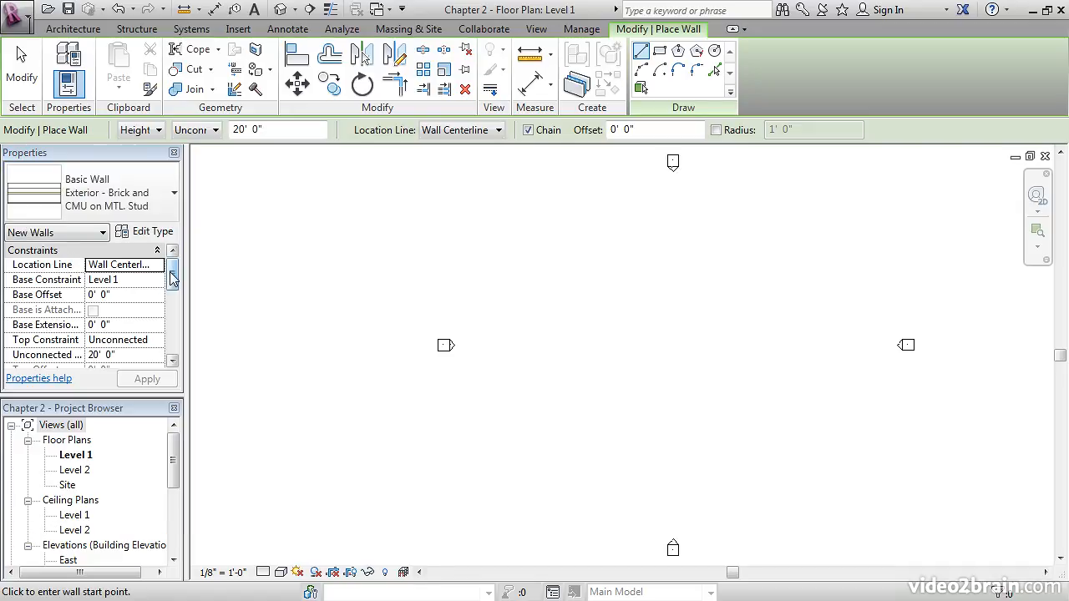
mouse_move(173, 278)
mouse_down()
mouse_move(173, 291)
mouse_move(173, 279)
mouse_up()
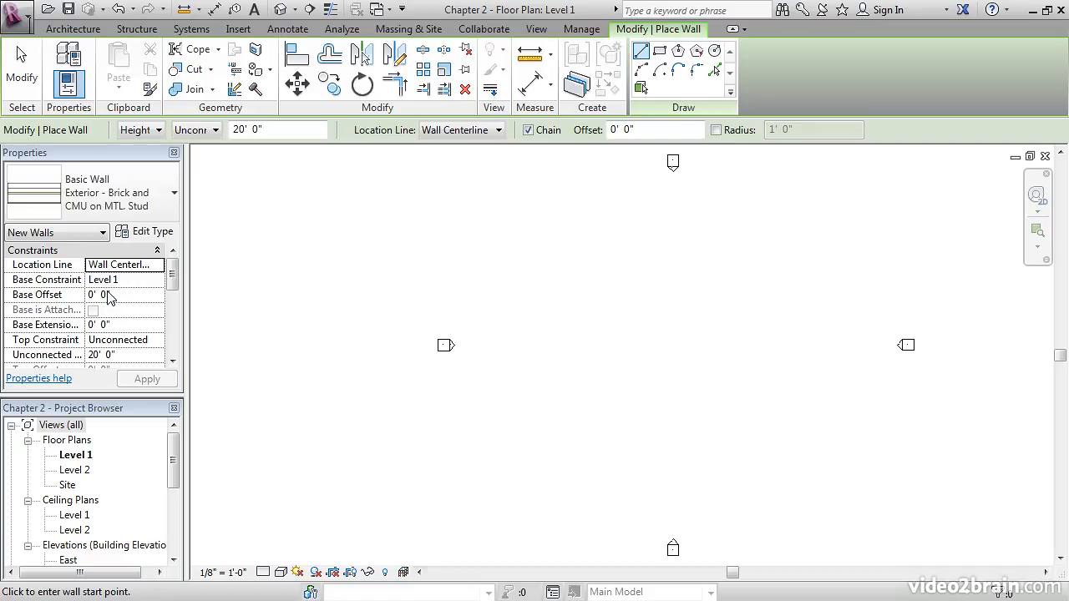
- Examine the layers in the wall type's structure, widening the Function column and the Edit Assembly dialog
click(156, 237)
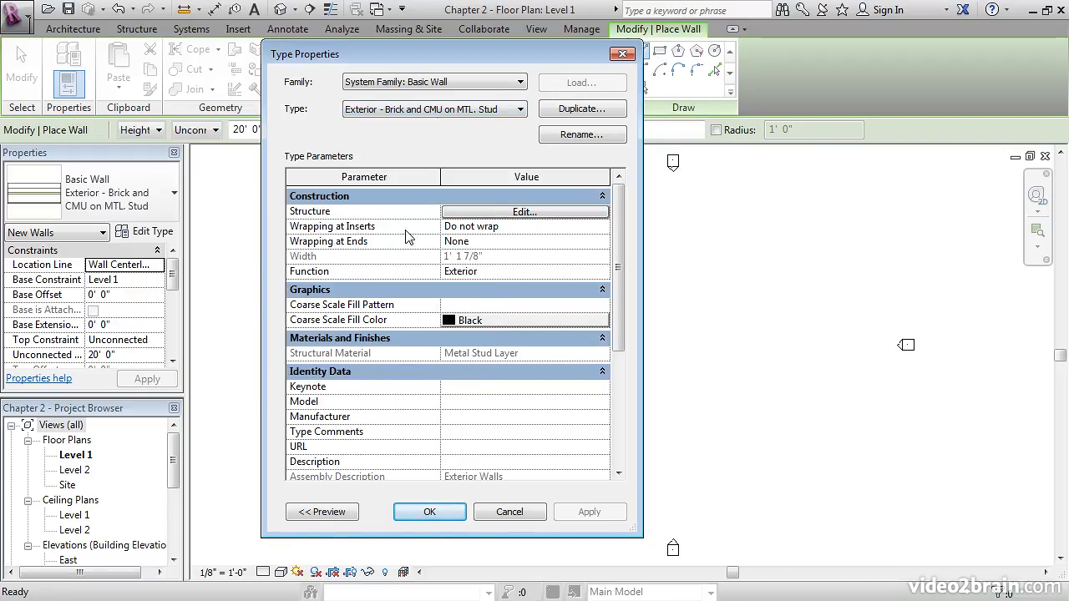
click(507, 213)
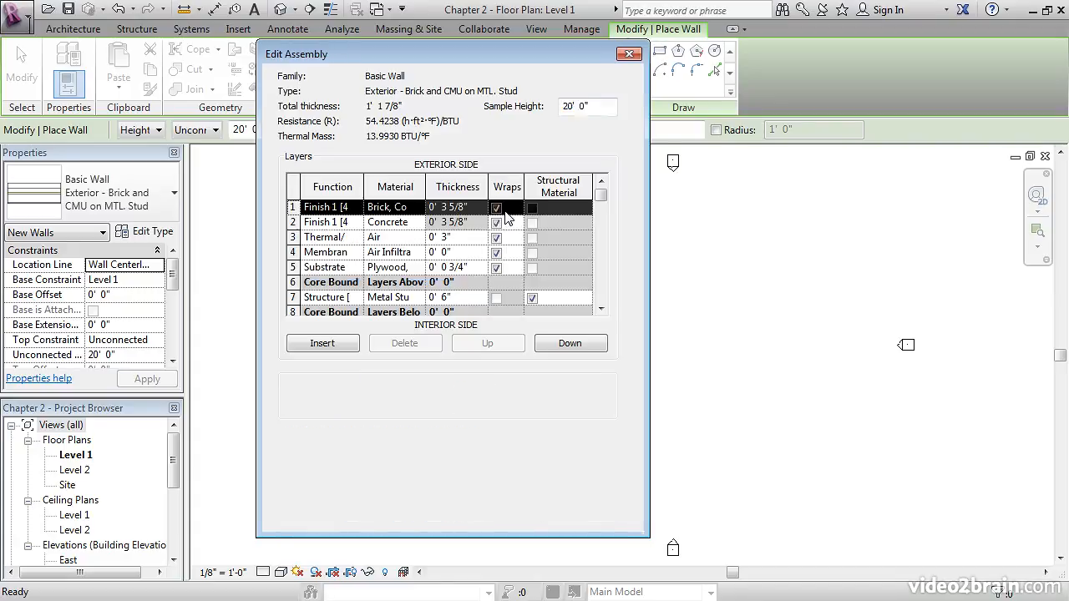
drag(365, 187, 390, 187)
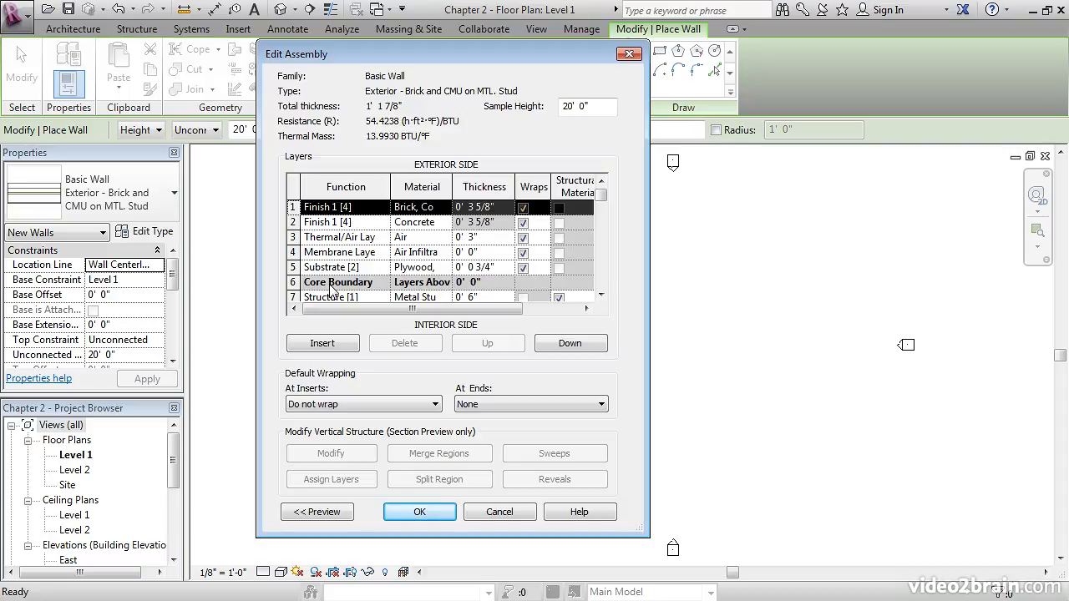
drag(649, 250, 835, 259)
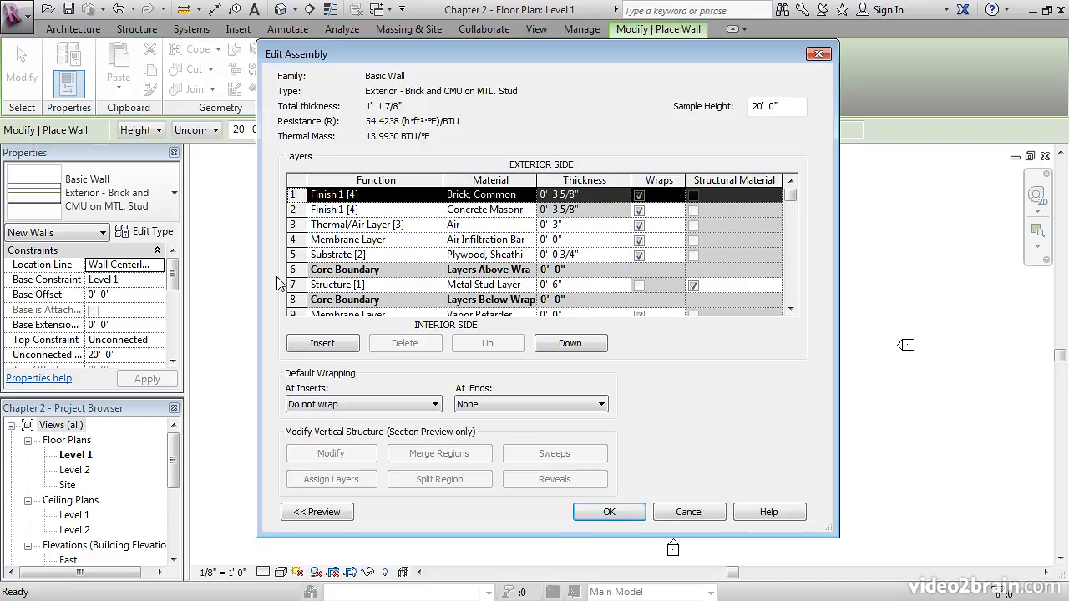
mouse_move(793, 198)
mouse_down()
mouse_move(794, 279)
mouse_move(801, 191)
mouse_up()
- Preview the wall assembly in plan and in the Section: Modify type attributes view, and close the type properties
click(318, 512)
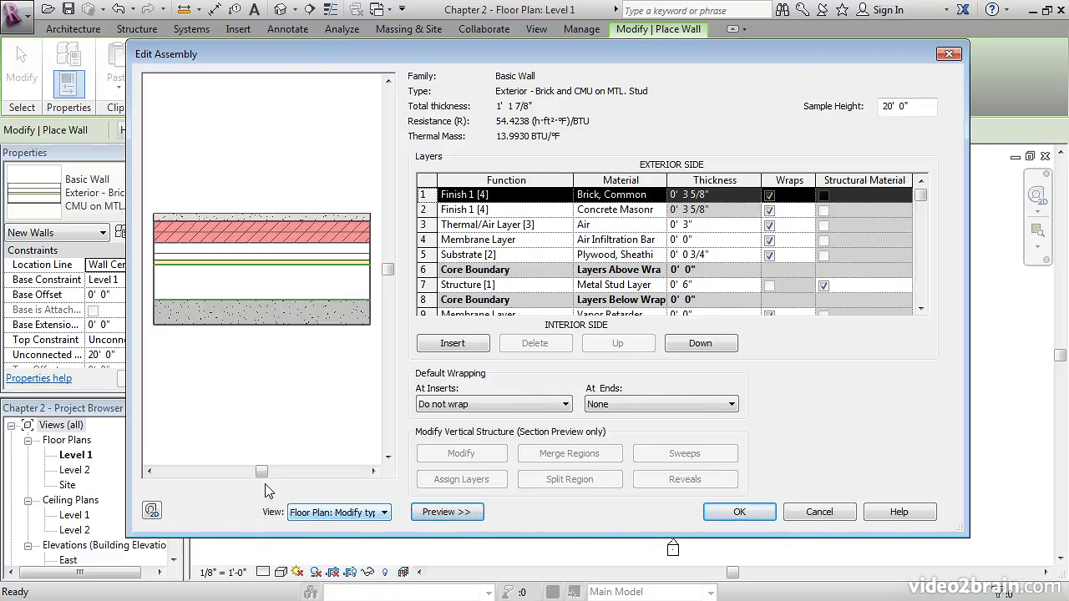
click(359, 512)
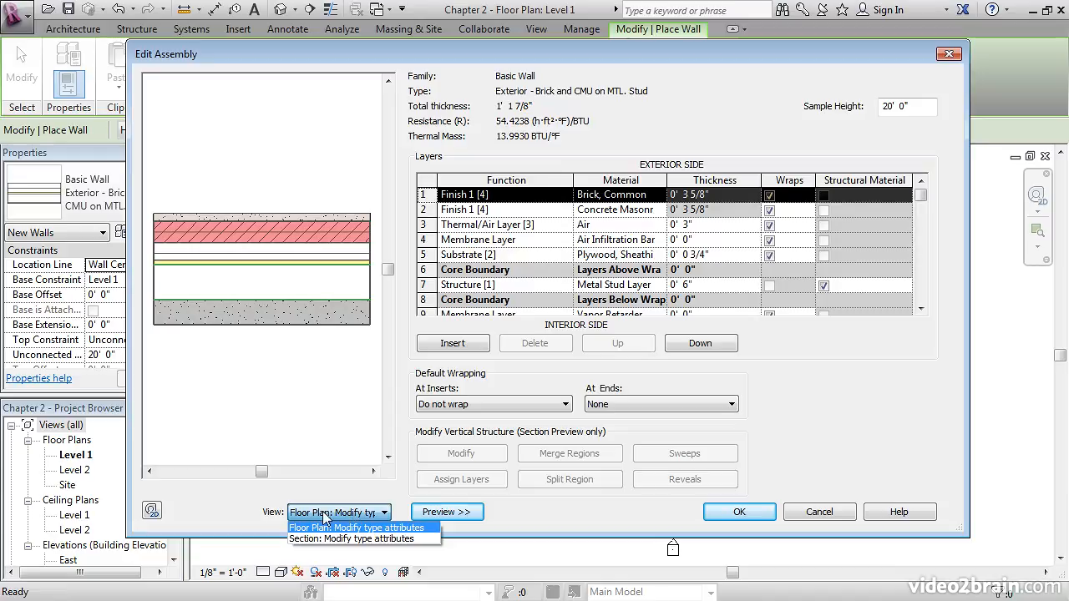
click(351, 538)
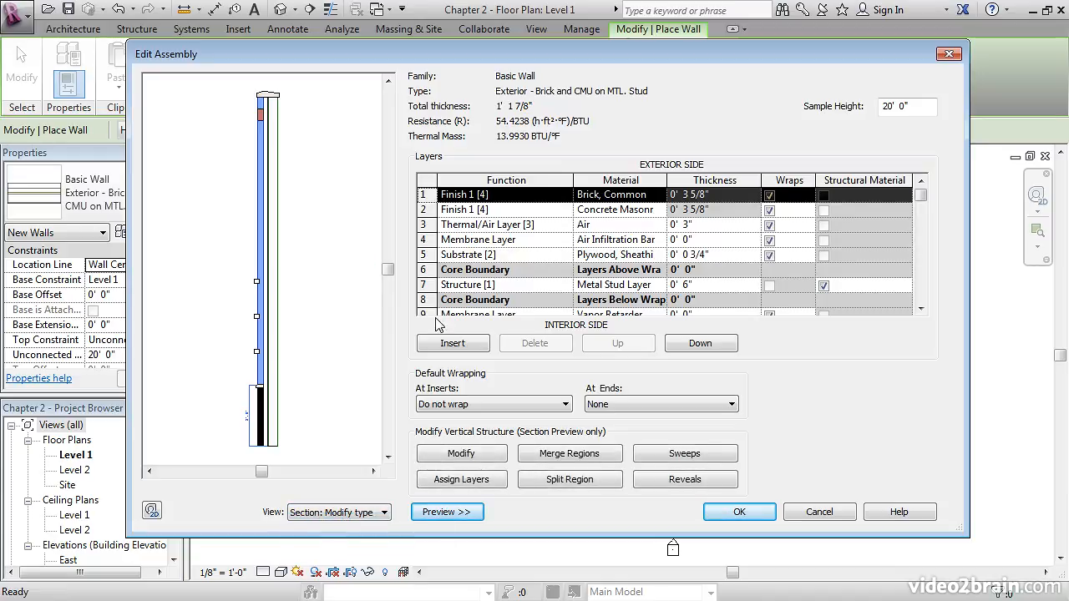
click(743, 512)
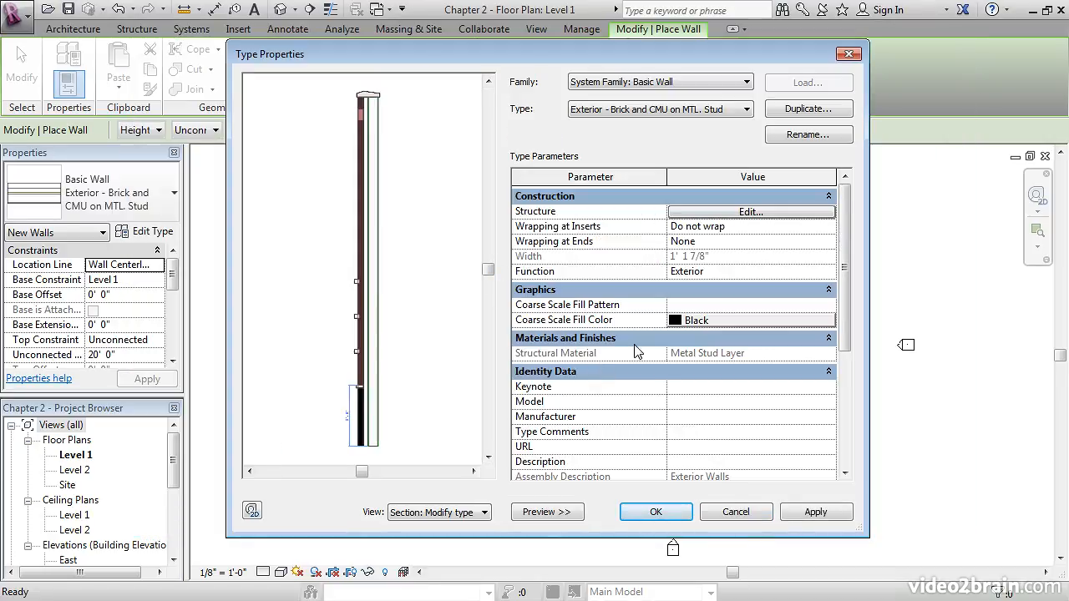
click(656, 512)
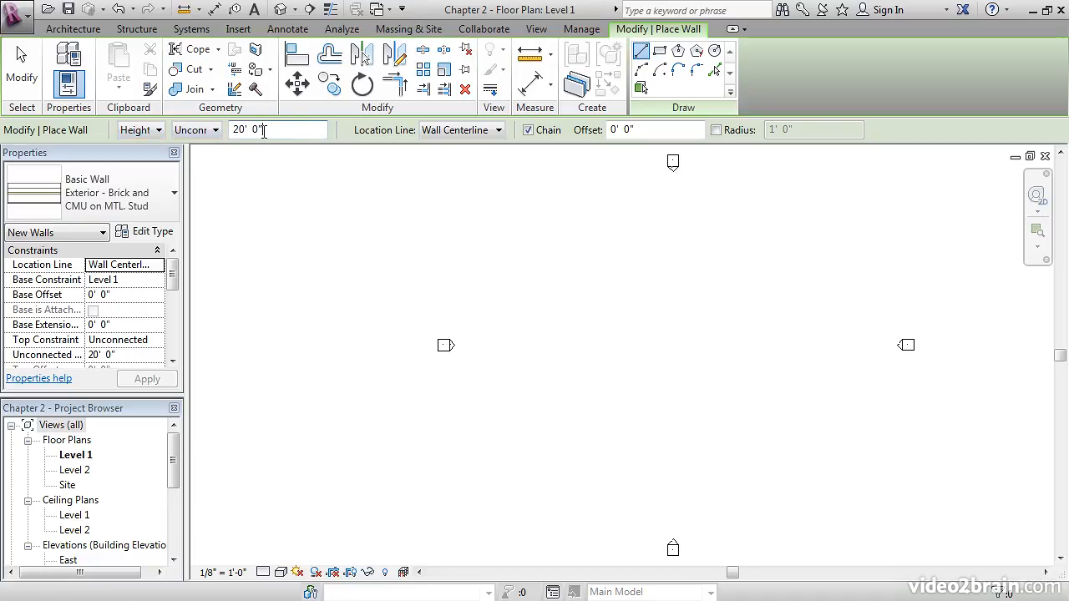
- Set the new wall's location line to Finish Face: Exterior
click(474, 132)
key(Down)
key(Down)
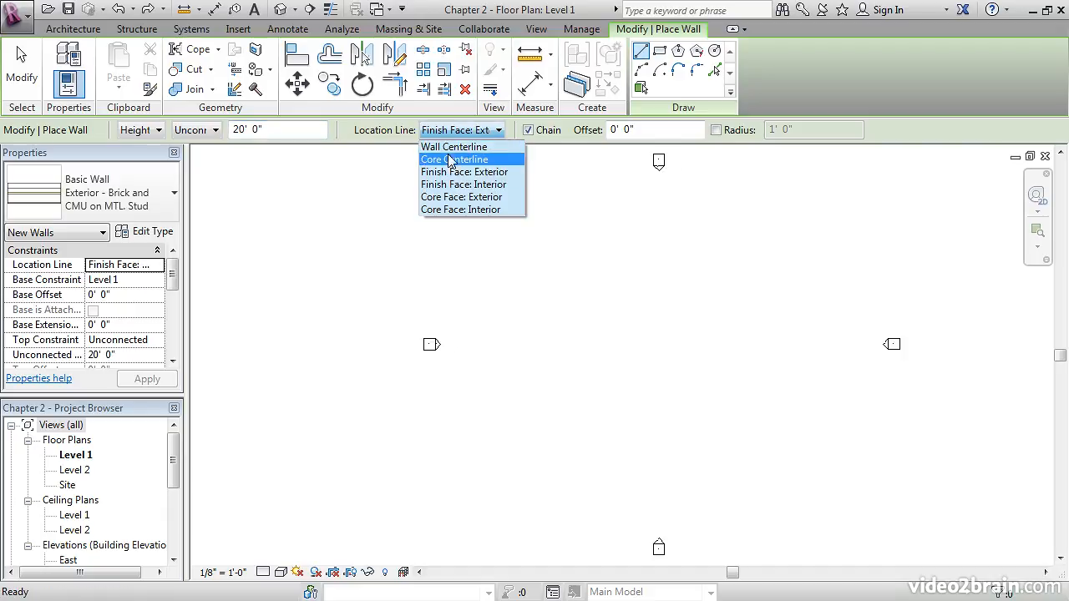
key(Return)
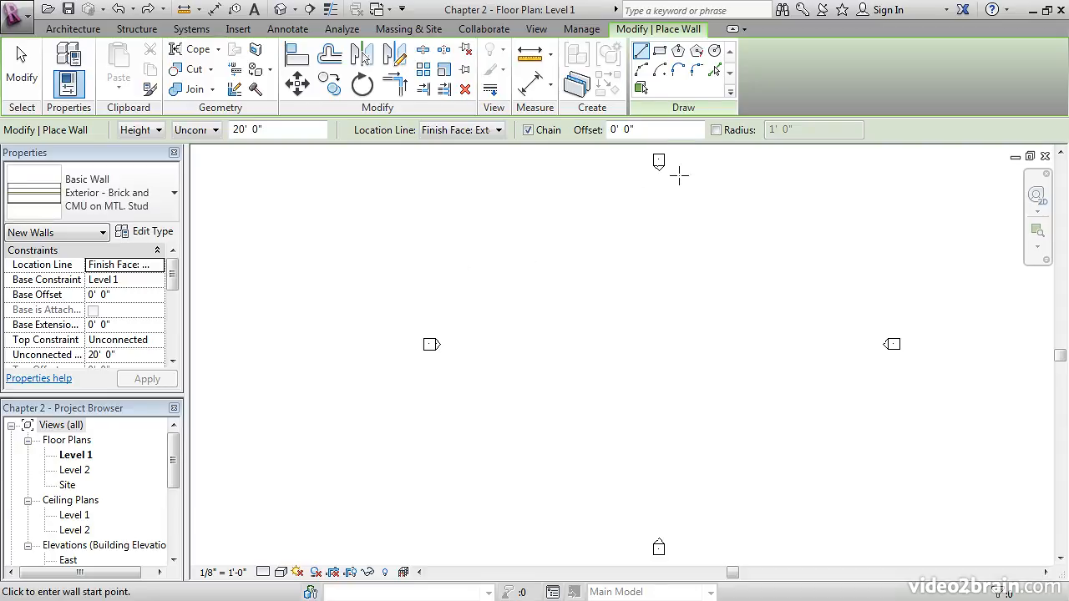
- Draw the south exterior wall as a horizontal run 100 feet long, from its east end towards the west
click(659, 131)
click(788, 454)
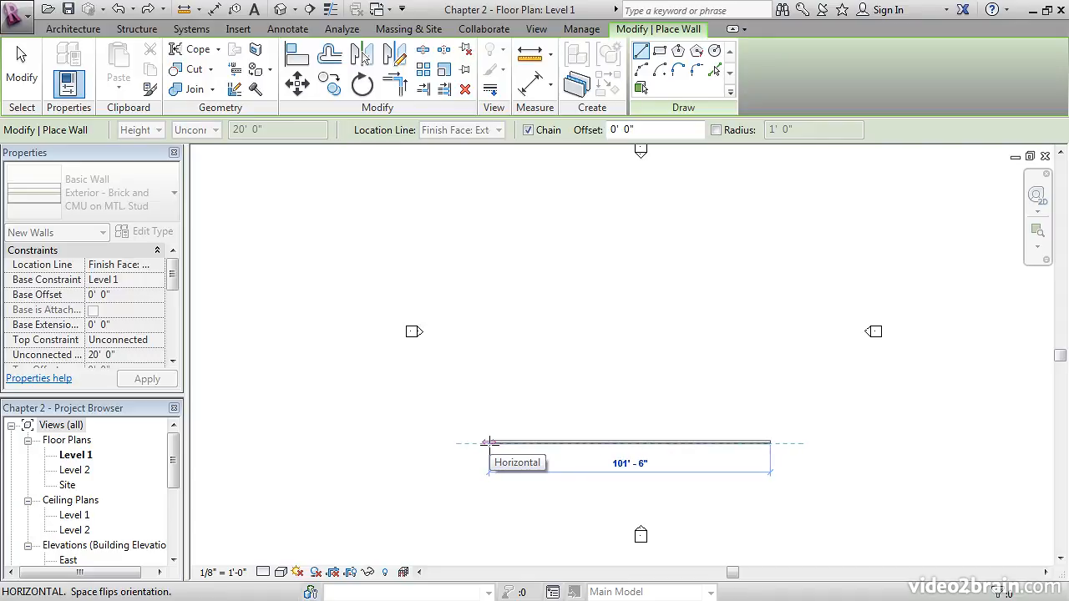
text(100)
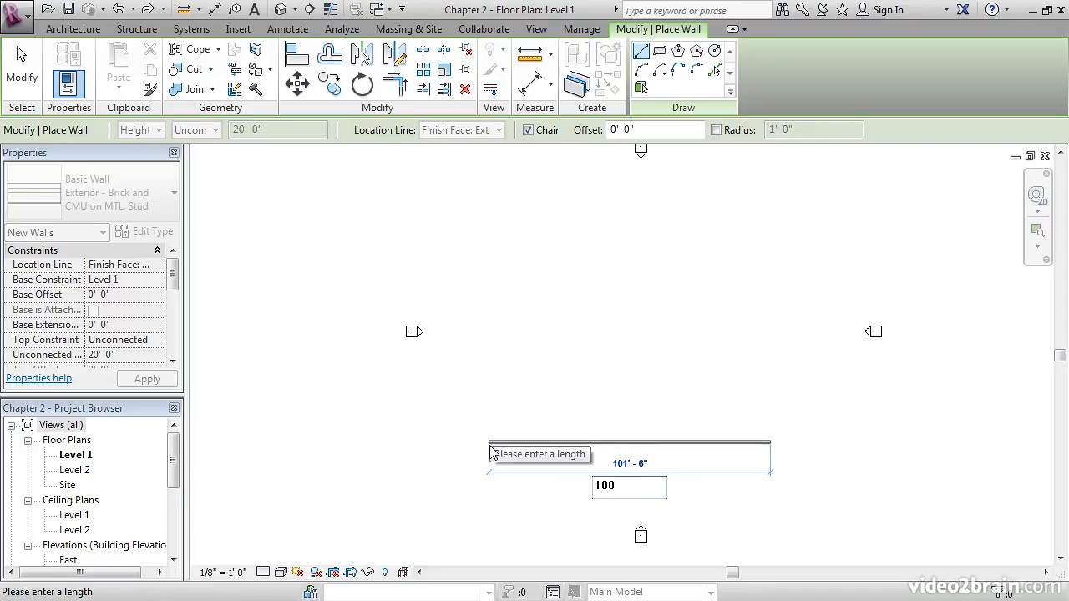
key(Return)
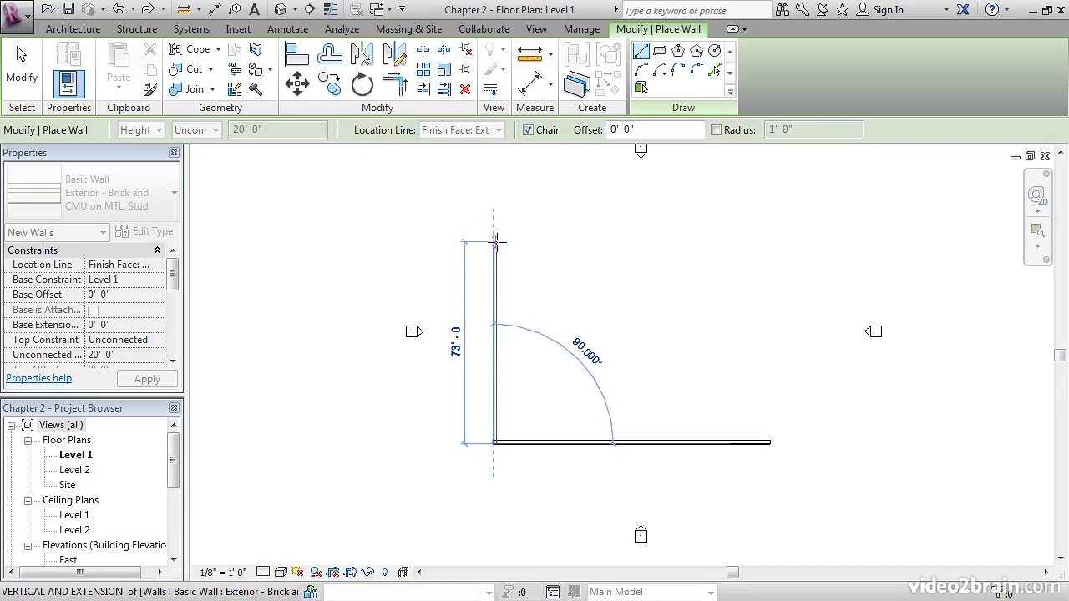
- Continue the chain with an 80-foot west wall going north and a north wall ending in line with the south wall's east end
text(80)
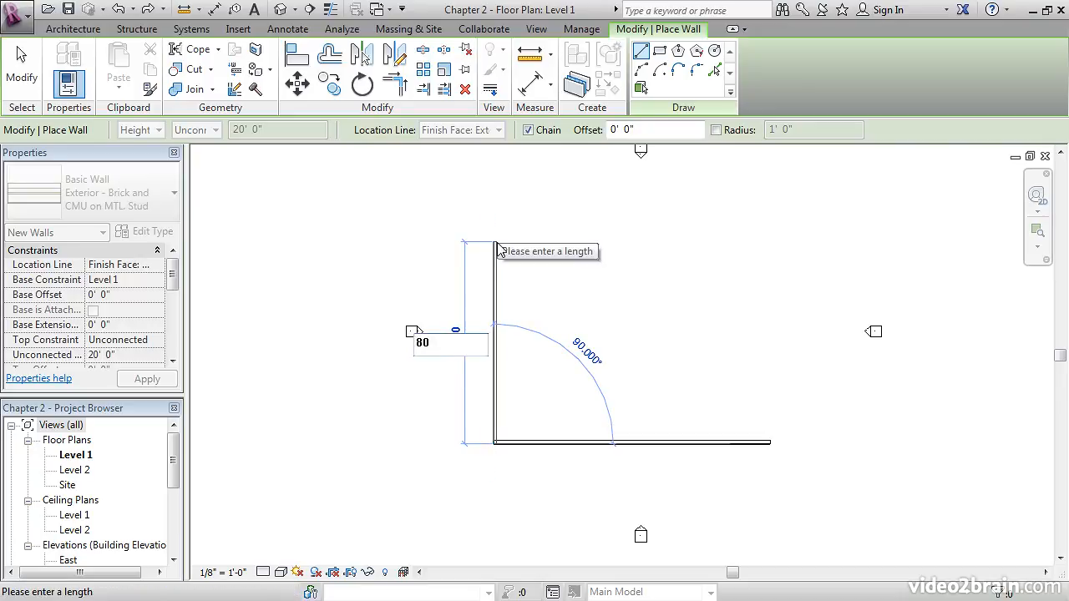
key(Return)
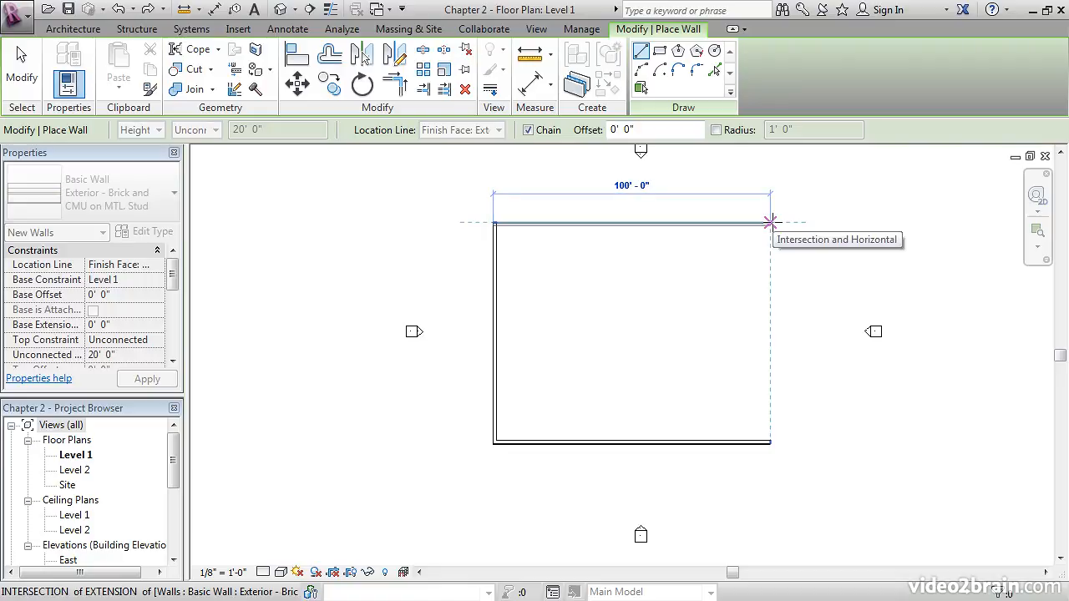
click(770, 223)
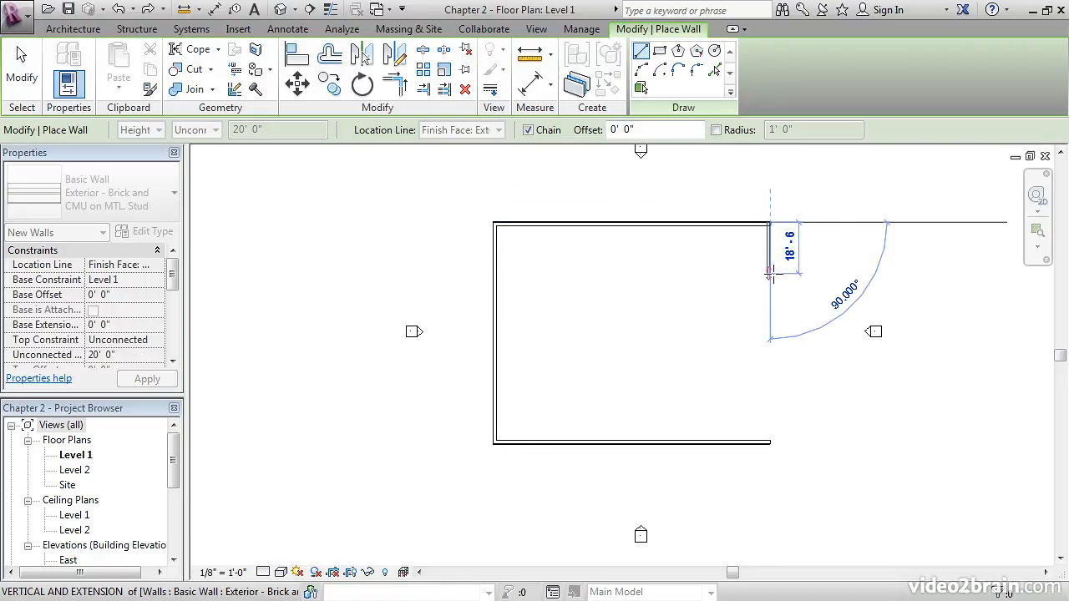
- Add a jog at the northeast corner with a 16-foot wall going south and a 16-foot wall going east, and end the wall chain
text(16)
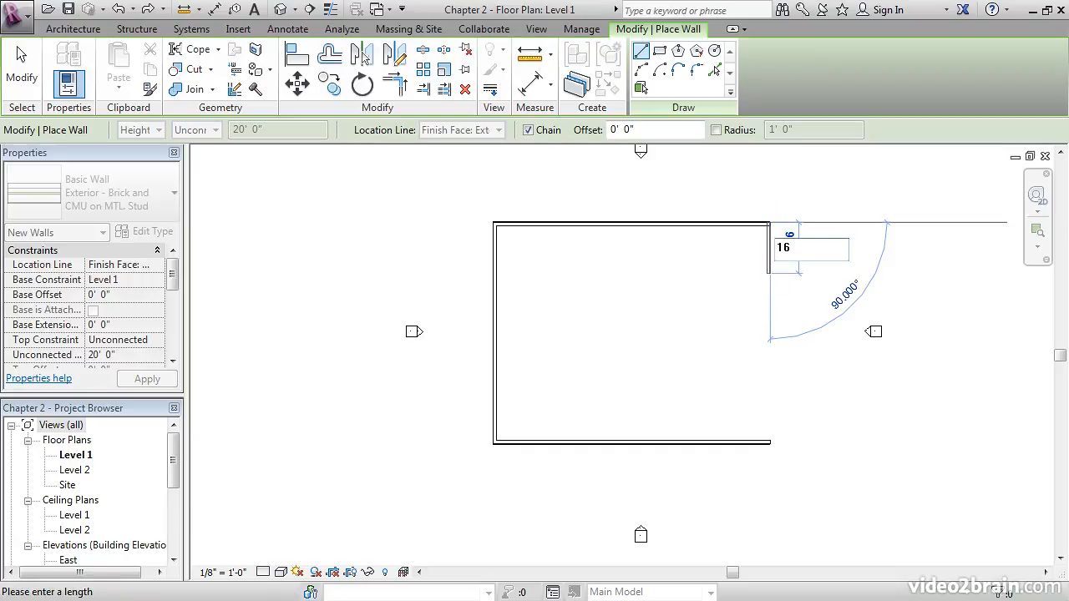
key(Return)
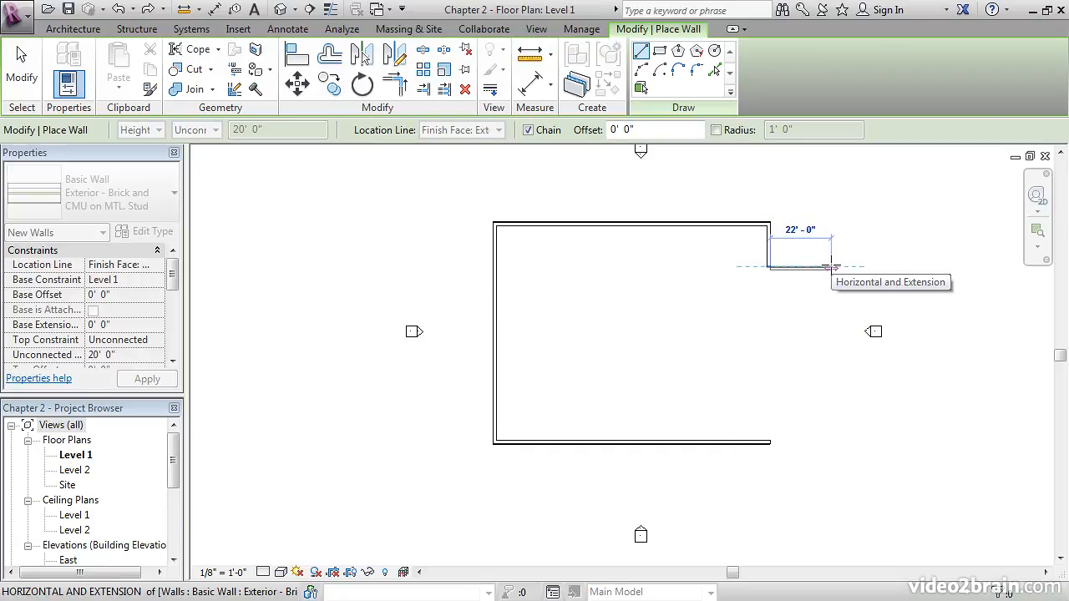
text(16)
key(Return)
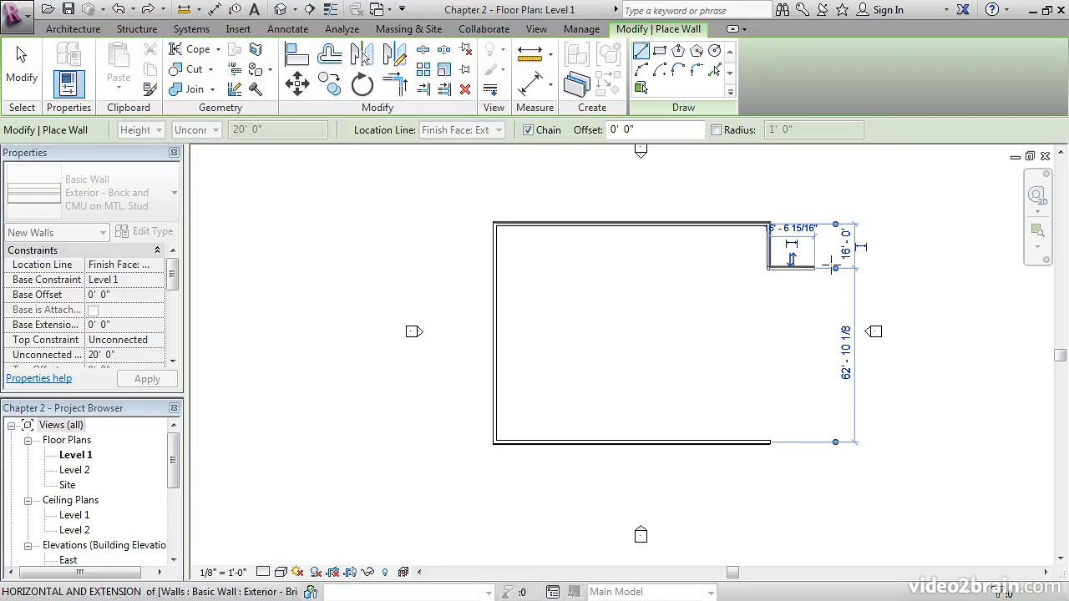
key(Escape)
key(Escape)
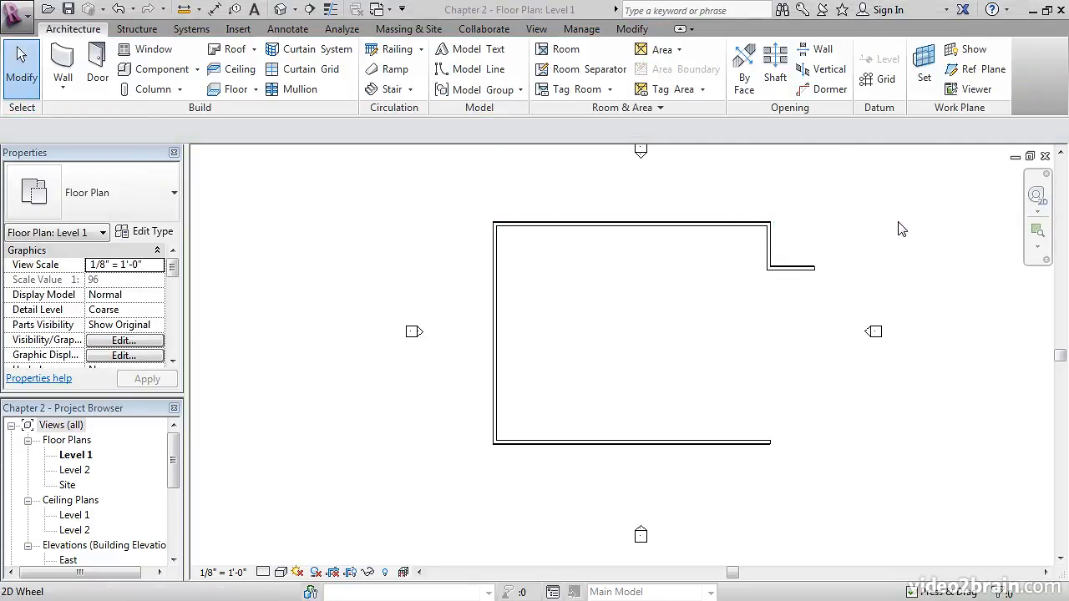